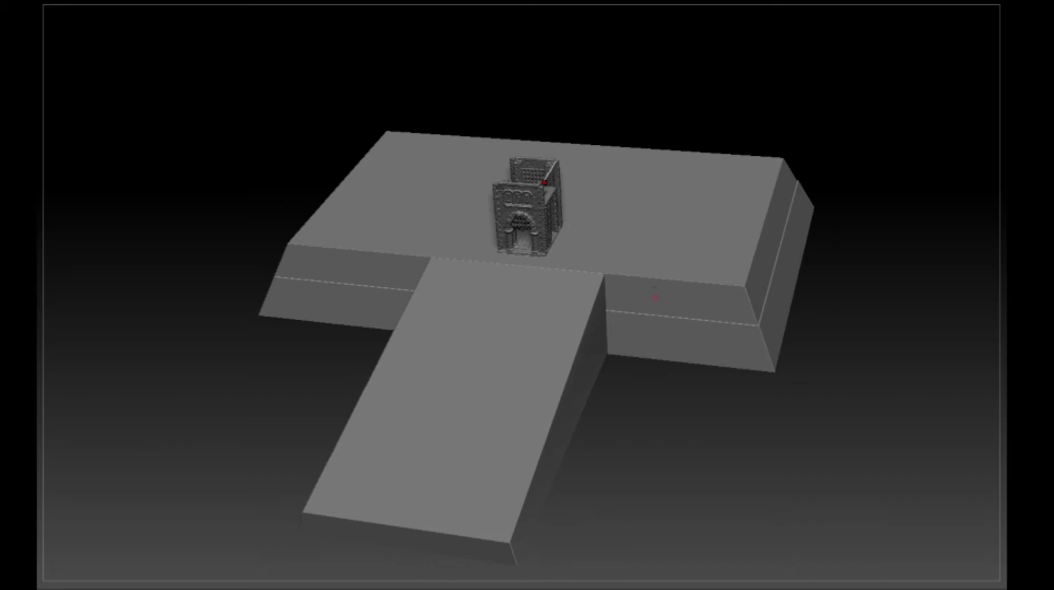
Examine the small gatehouse on the large stepped platform and its access ramp from several angles
left_click_drag(630, 375, 641, 417)
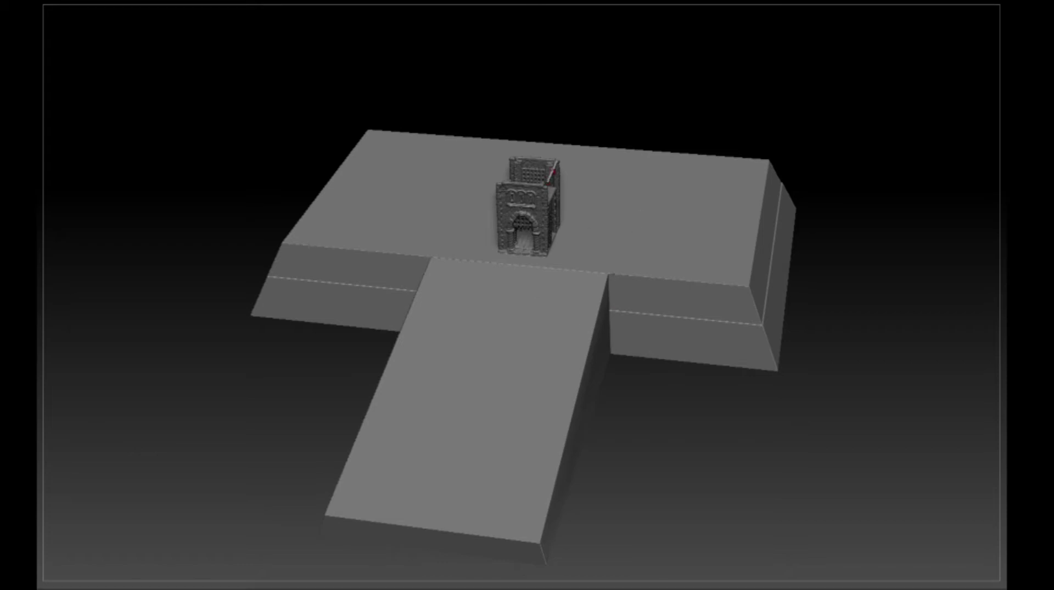
left_click_drag(623, 355, 569, 292)
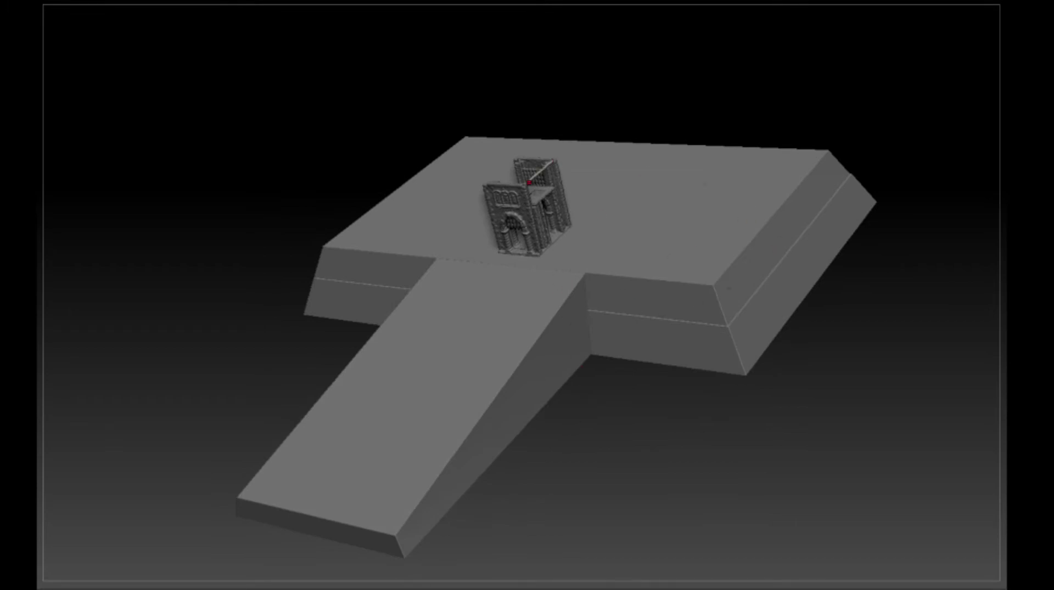
left_click_drag(616, 411, 666, 368)
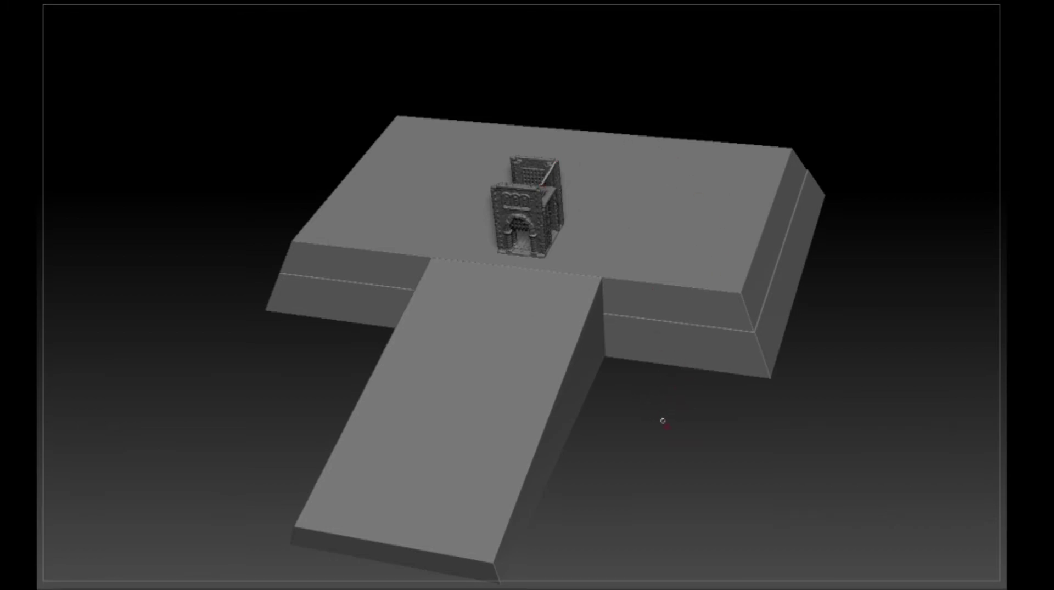
left_click_drag(655, 426, 688, 449)
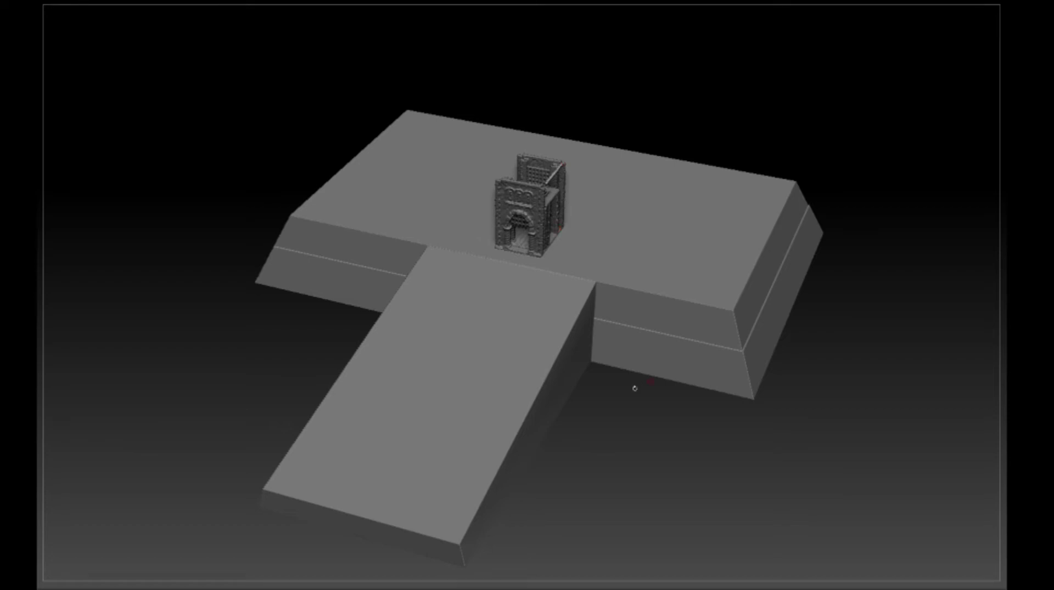
left_click_drag(645, 438, 603, 420)
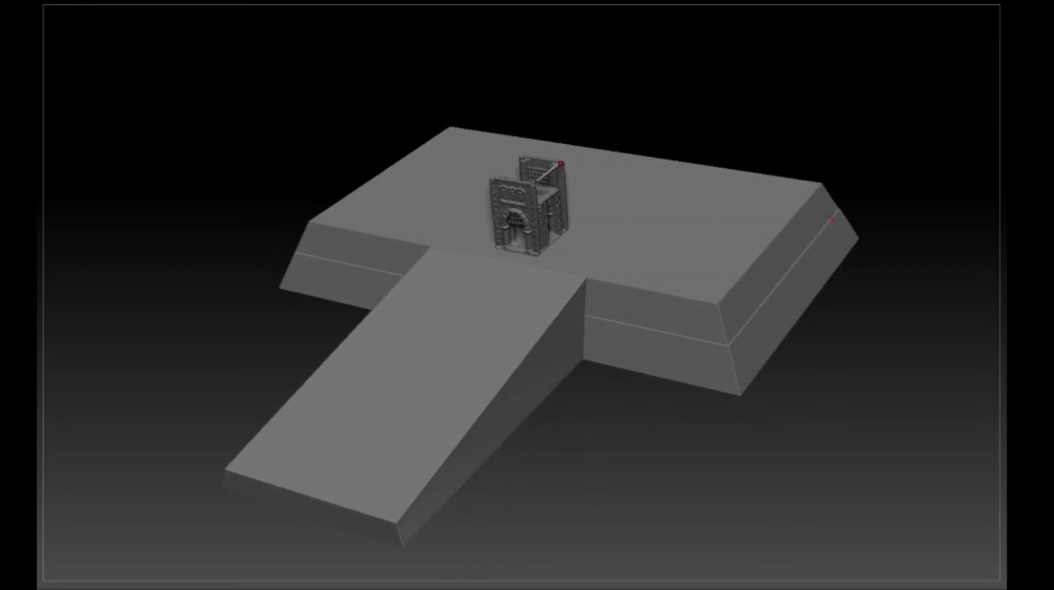
left_click_drag(632, 366, 714, 328)
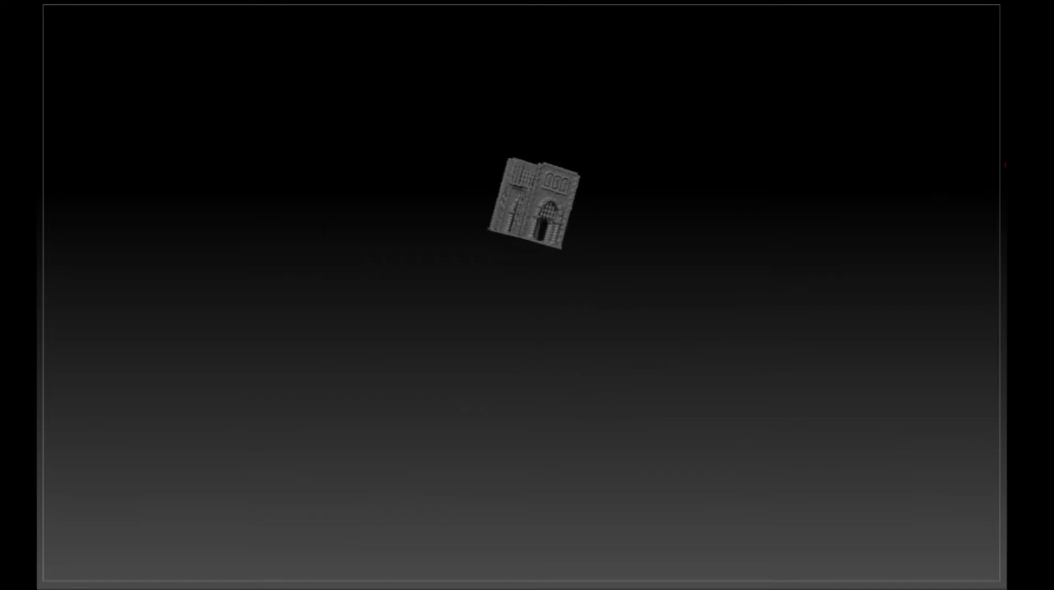
Examine the gate tower up close, from its stacked battlement level down to the arched entrance with portcullis and door
left_click_drag(753, 319, 815, 428, "alt")
left_click_drag(795, 134, 699, 337, "alt")
left_click_drag(788, 309, 732, 312)
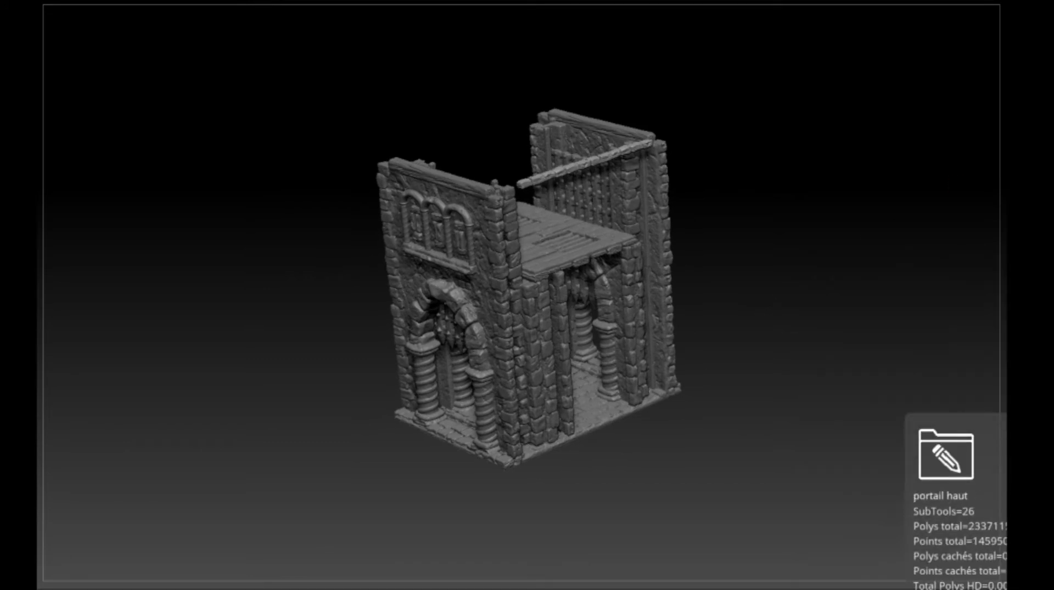
left_click_drag(690, 453, 790, 367)
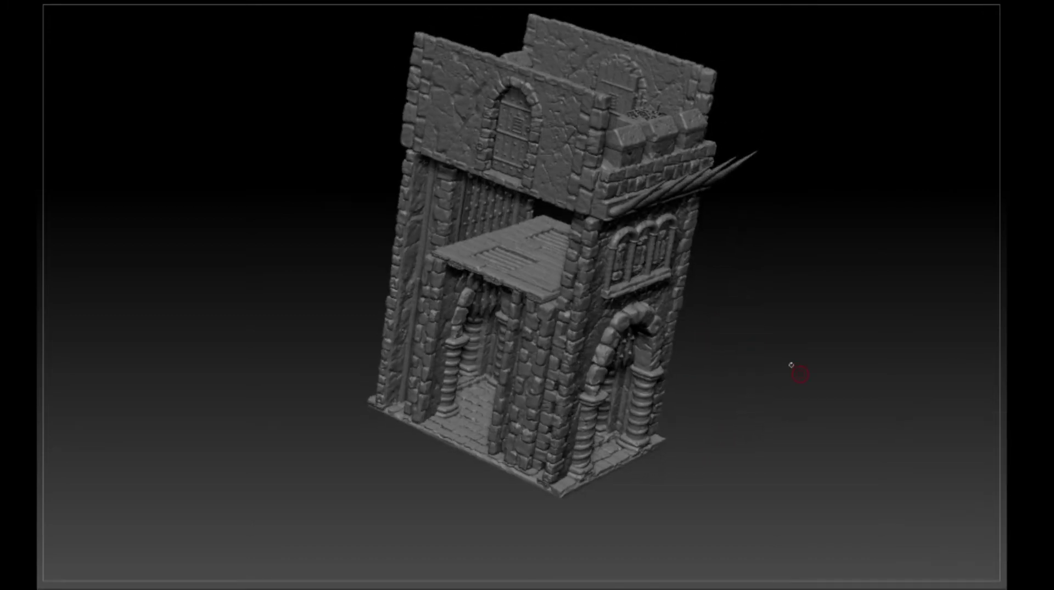
left_click_drag(785, 315, 788, 347, "alt")
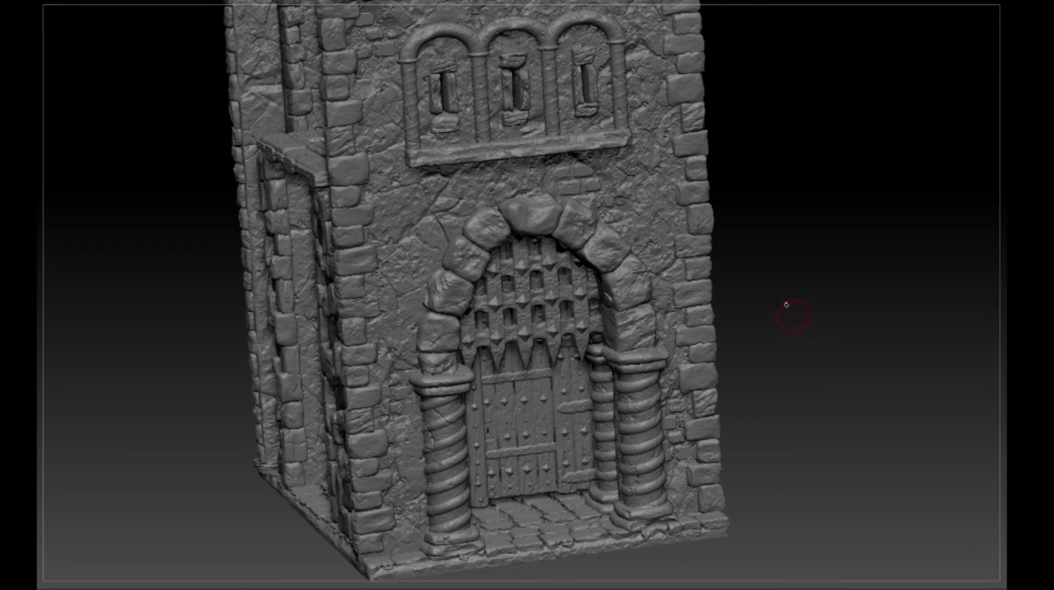
left_click_drag(802, 357, 694, 357, "alt")
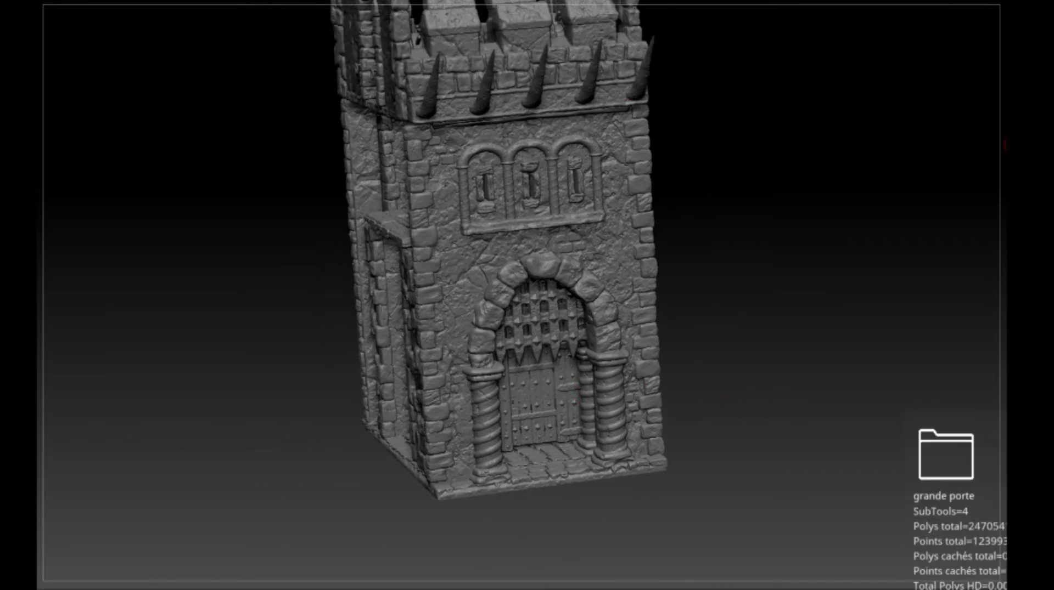
Hide the gatehouse and battlement level to isolate the large wooden door, and inspect its hinges and crossbars at the back
left_click(1011, 143)
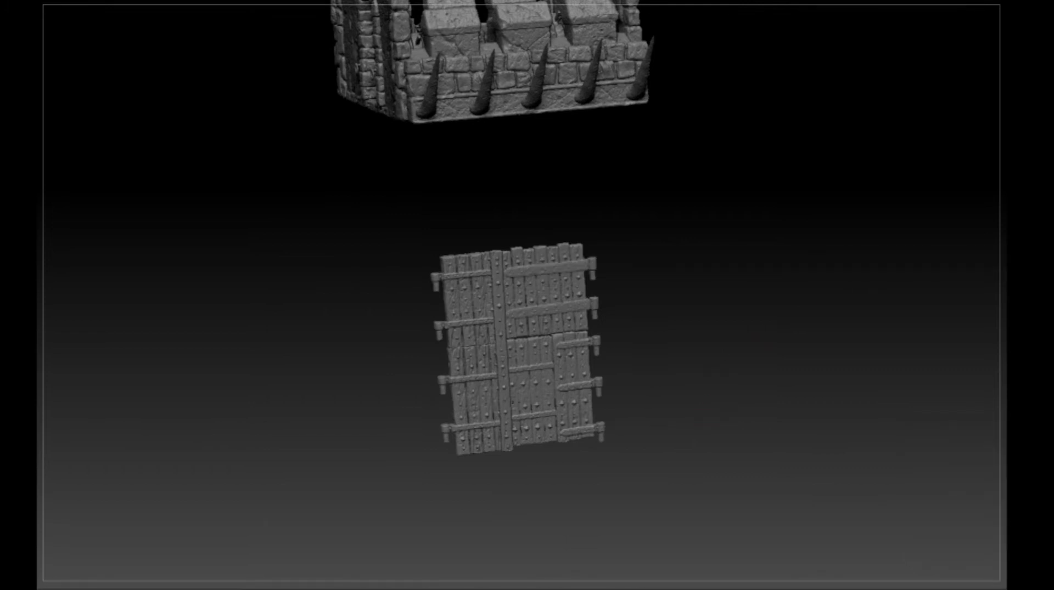
left_click(1010, 274)
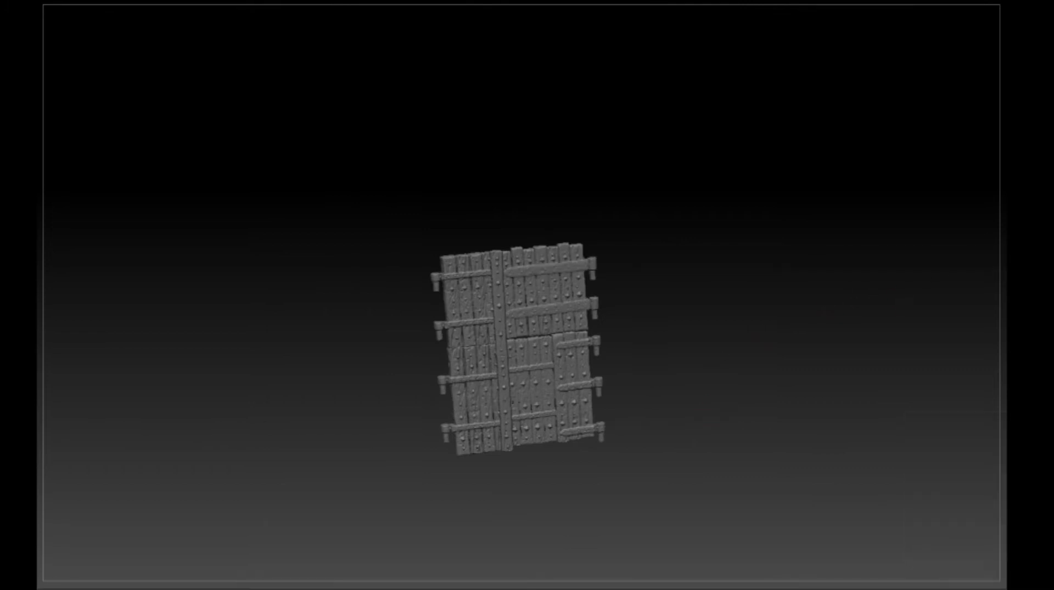
left_click_drag(722, 391, 880, 489)
left_click_drag(971, 370, 828, 368, "alt")
left_click_drag(831, 423, 818, 411)
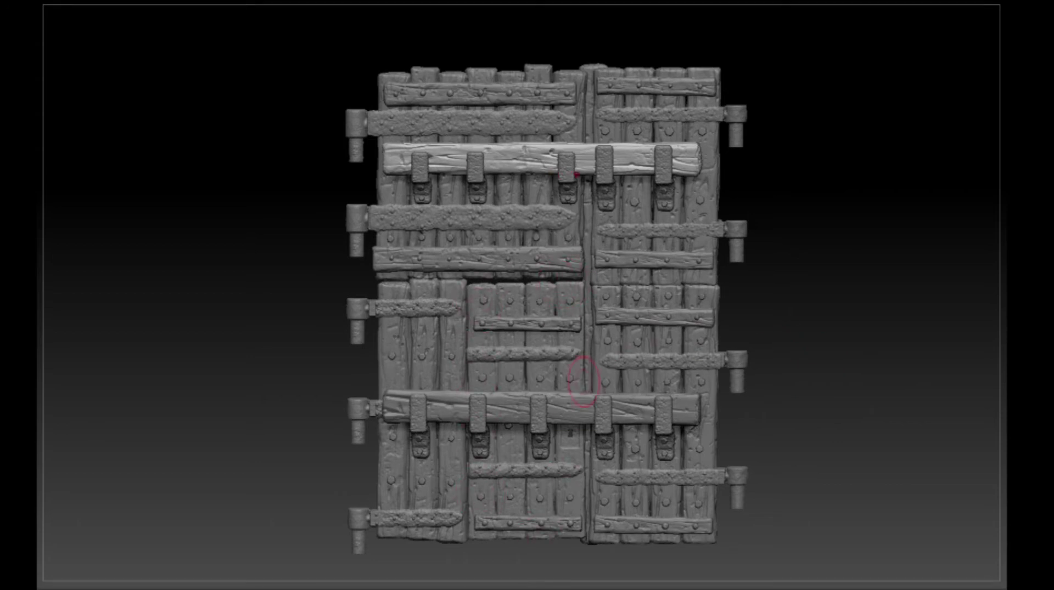
left_click_drag(809, 392, 842, 359)
left_click_drag(842, 360, 802, 404)
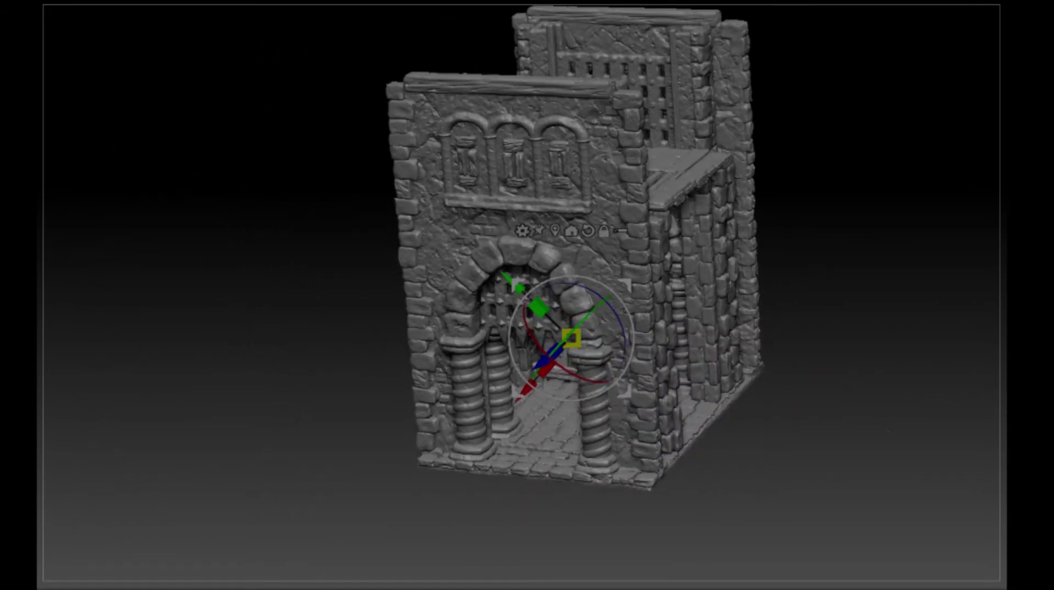
Slide the portcullis down in the gatehouse's front archway and raise it back up
left_click_drag(894, 464, 927, 368)
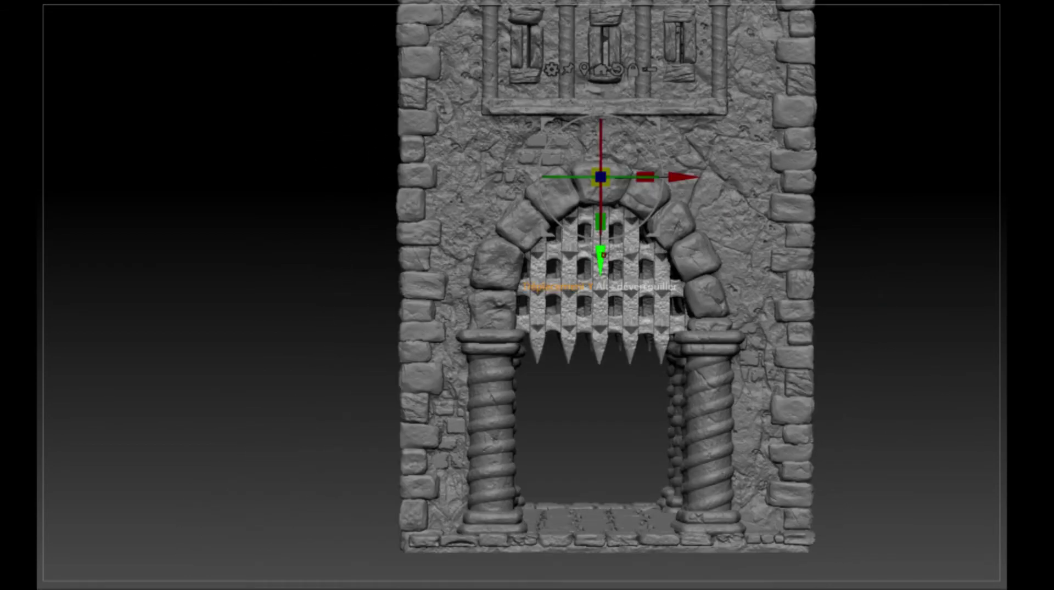
left_click_drag(599, 345, 599, 445)
left_click_drag(875, 349, 892, 225)
mouse_move(908, 349)
left_mouse_down()
mouse_move(896, 346)
mouse_move(920, 356)
left_mouse_up()
left_click_drag(605, 420, 587, 259)
Examine the gatehouse from the side and above, including the portcullis slots and the plank floor with its barred openings
left_click_drag(882, 329, 961, 413)
left_click_drag(912, 330, 848, 388, "alt")
left_click_drag(858, 427, 863, 381)
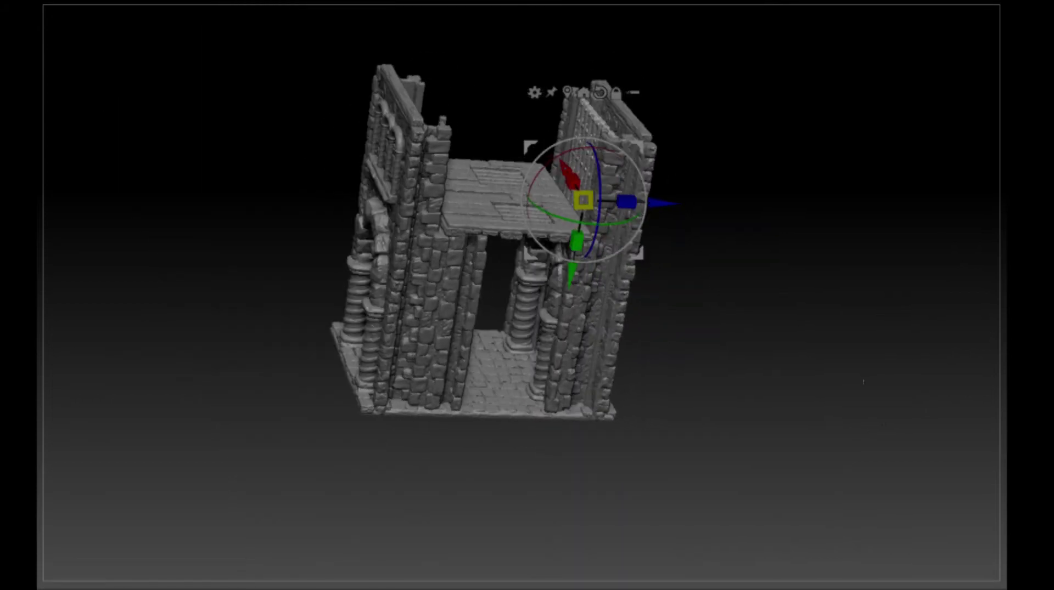
left_click_drag(724, 324, 729, 437)
left_click_drag(726, 237, 727, 248)
left_click_drag(728, 327, 731, 404, "alt")
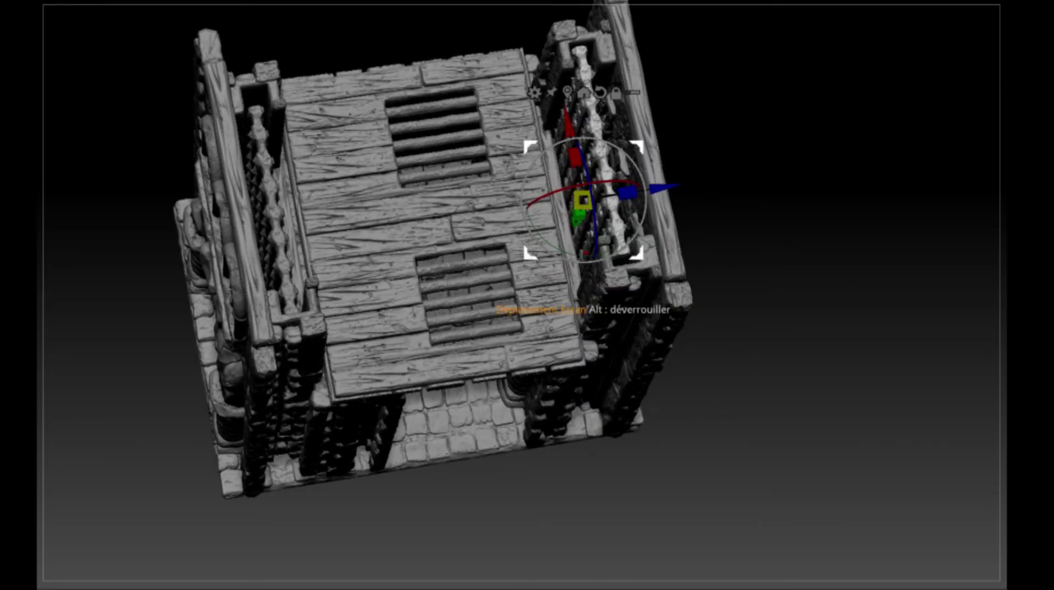
left_click_drag(728, 207, 823, 247)
left_click_drag(723, 305, 817, 391)
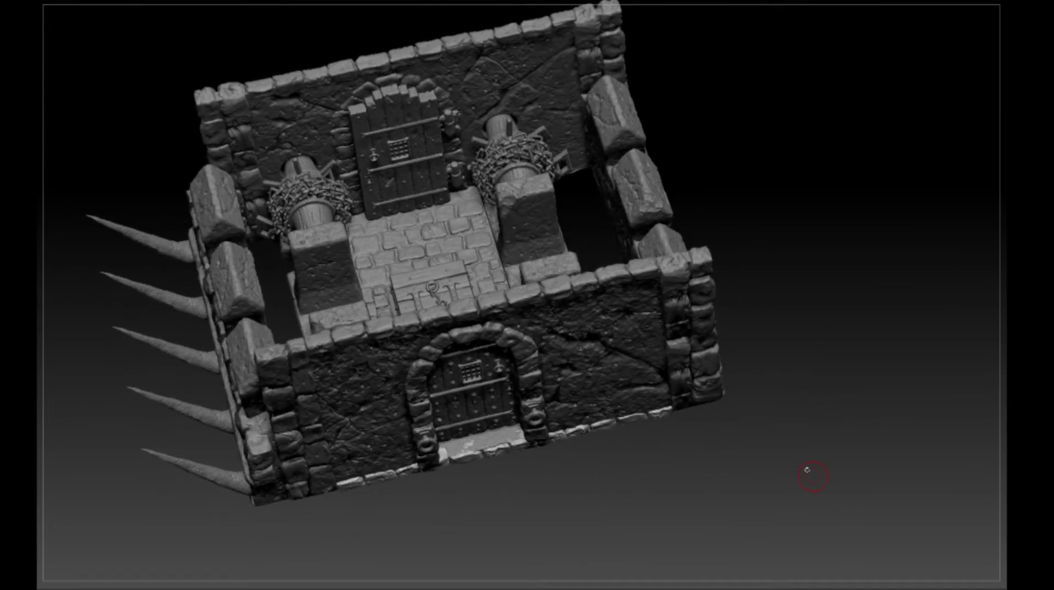
Examine the interior of the battlement level, with its chain winches, trapdoor and side doors
left_click_drag(799, 468, 798, 321)
left_click_drag(748, 348, 807, 363)
left_click_drag(813, 306, 826, 336)
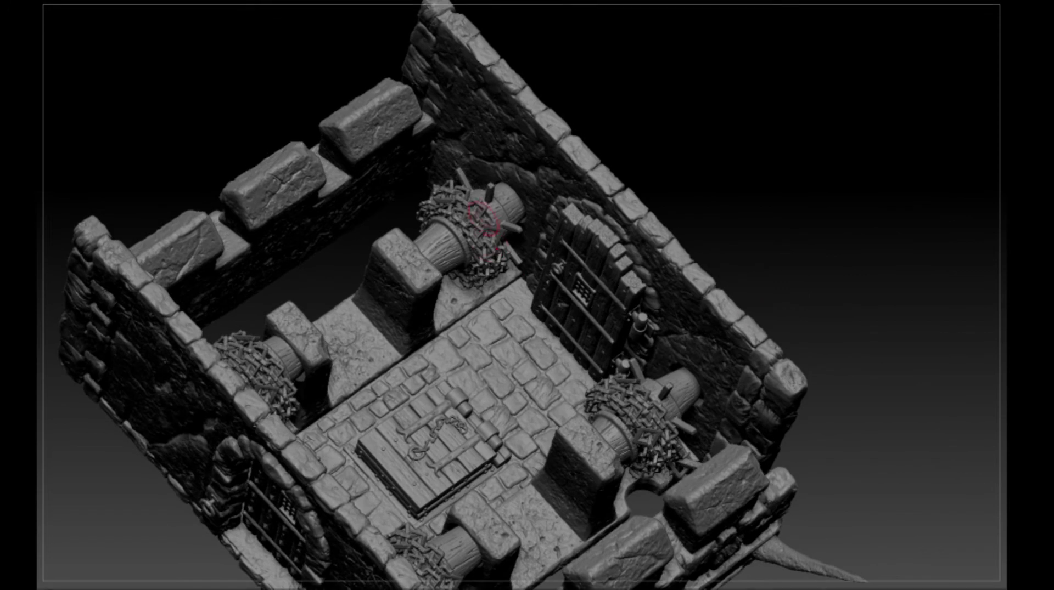
mouse_move(846, 344)
left_mouse_down()
mouse_move(840, 321)
mouse_move(845, 400)
mouse_move(828, 240)
mouse_move(834, 153)
left_mouse_up()
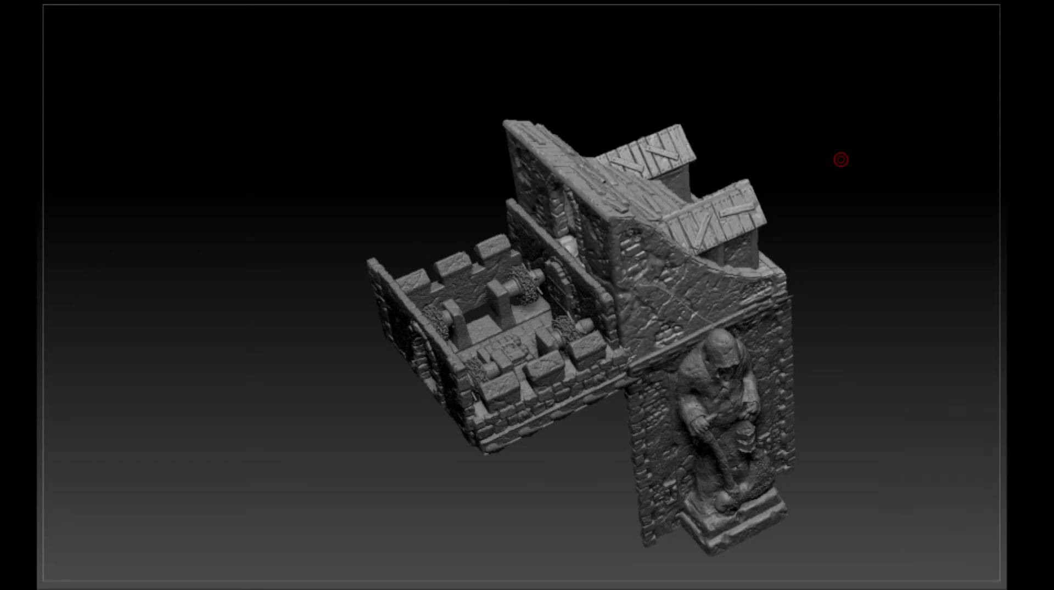
Examine the statue facade and the roofed house above it from the front and the back
left_click_drag(927, 402, 834, 349, "alt")
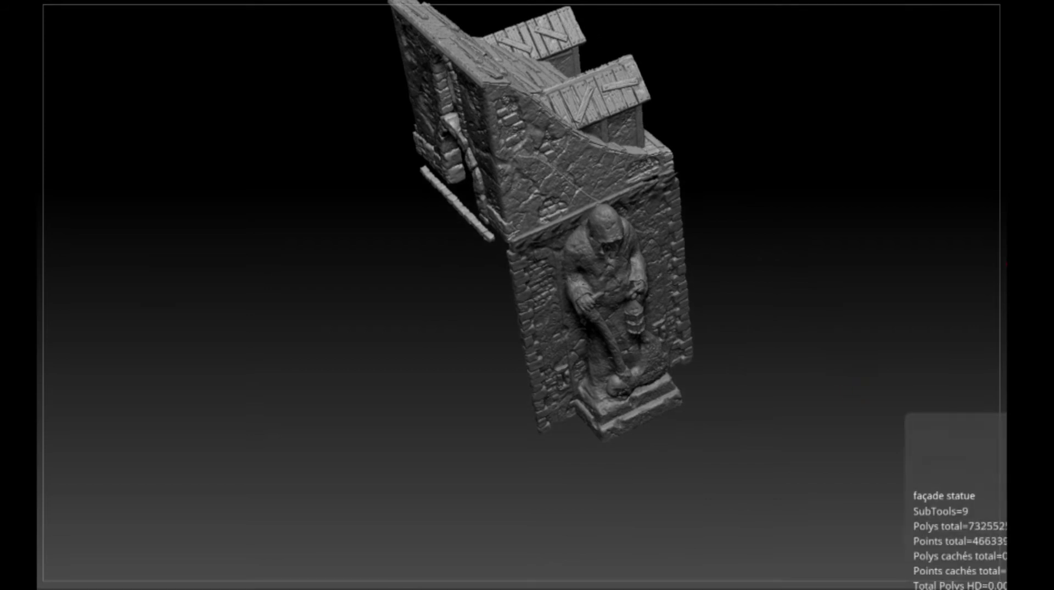
left_click_drag(805, 369, 798, 414)
left_click_drag(758, 341, 802, 326)
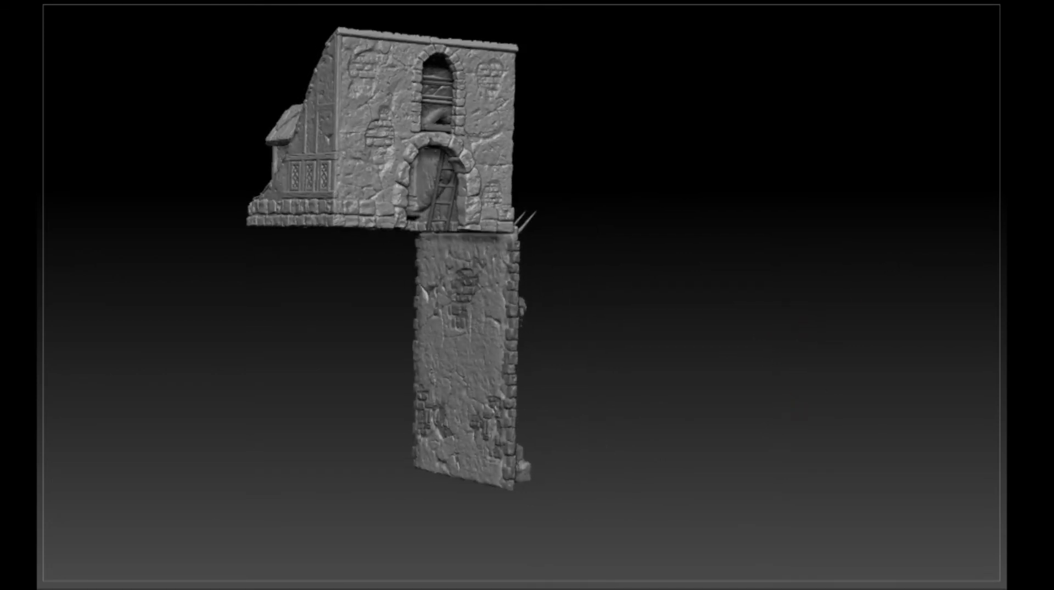
mouse_move(729, 387)
left_mouse_down()
mouse_move(776, 404)
mouse_move(697, 348)
left_mouse_up()
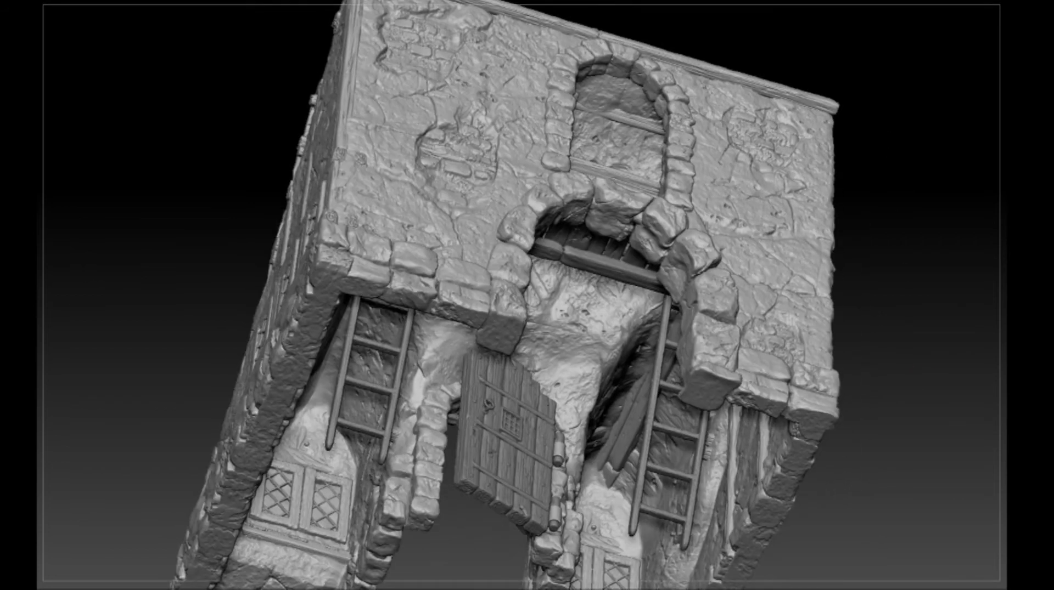
Inspect the roofed house up close, including its stone arch, ladders, interior floor and timbered side wall
left_click_drag(904, 283, 896, 208, "alt")
mouse_move(921, 276)
left_mouse_down()
mouse_move(907, 292)
mouse_move(969, 270)
mouse_move(935, 294)
mouse_move(954, 314)
mouse_move(884, 417)
mouse_move(892, 587)
left_mouse_up()
left_click_drag(883, 296, 886, 369, "alt")
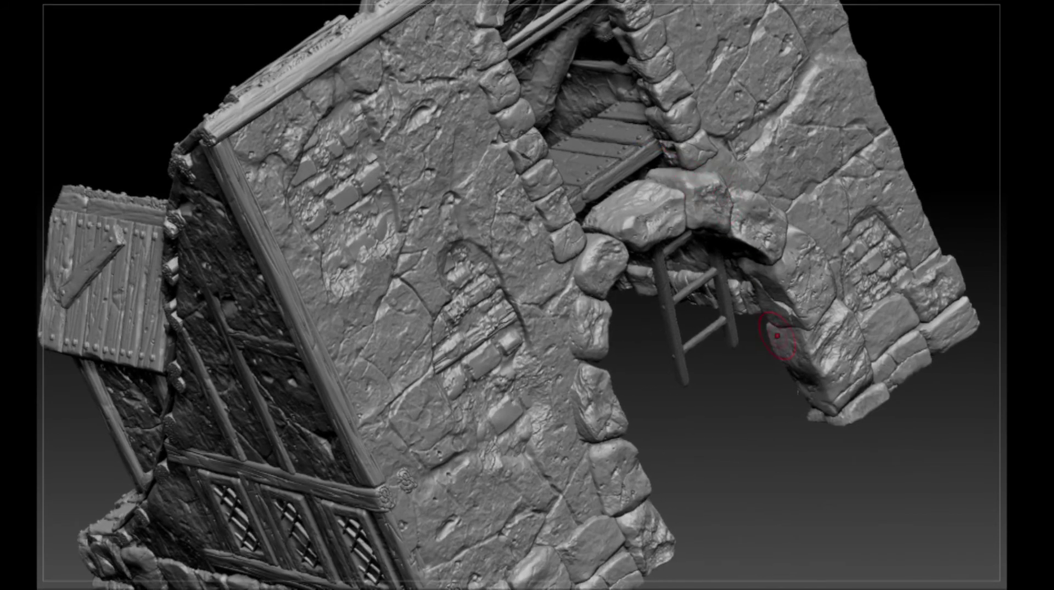
mouse_move(766, 445)
left_mouse_down("alt")
mouse_move(788, 360)
mouse_move(772, 387)
mouse_move(782, 400)
mouse_move(752, 433)
mouse_move(788, 422)
mouse_move(771, 439)
left_mouse_up("alt")
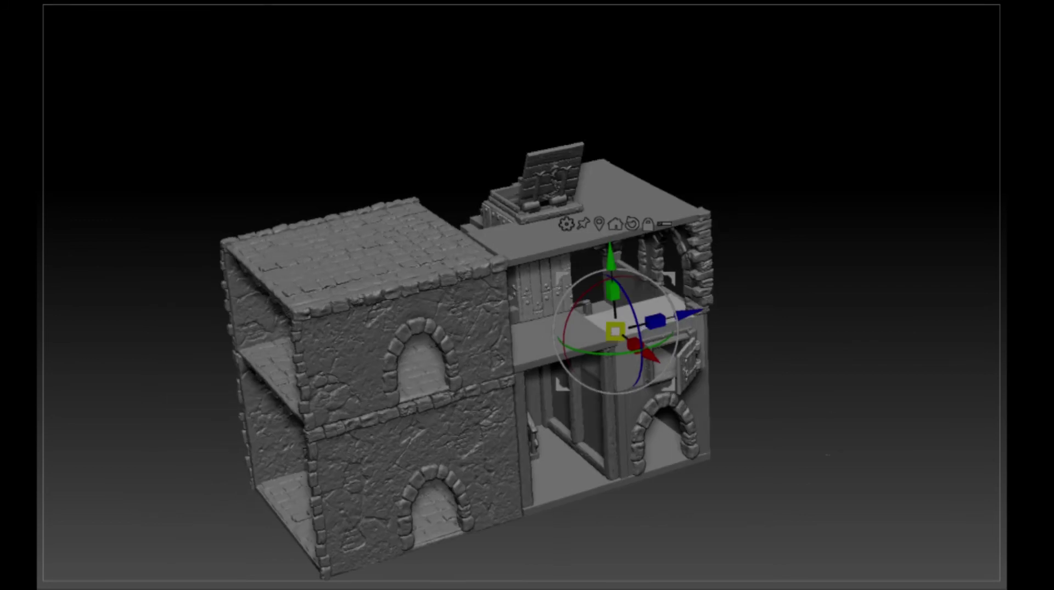
Examine the two-storey stone module joined to the staircase building from the front and from above
mouse_move(790, 445)
left_mouse_down()
mouse_move(806, 457)
mouse_move(793, 491)
mouse_move(815, 508)
mouse_move(767, 512)
mouse_move(816, 510)
mouse_move(734, 525)
mouse_move(792, 450)
left_mouse_up()
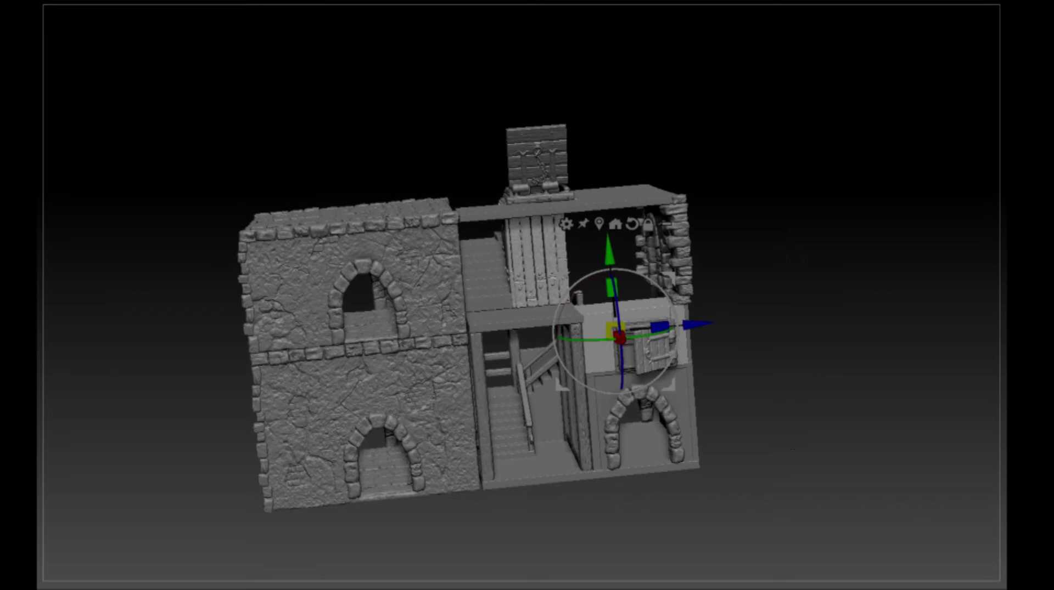
left_click_drag(819, 449, 827, 401)
left_click_drag(855, 444, 819, 426)
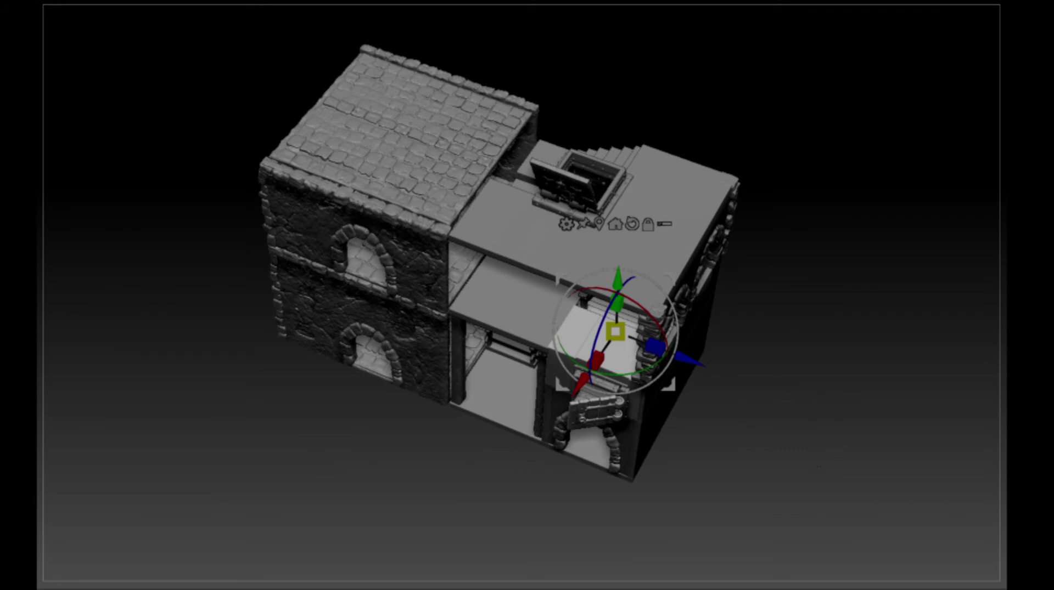
left_click_drag(802, 494, 913, 339)
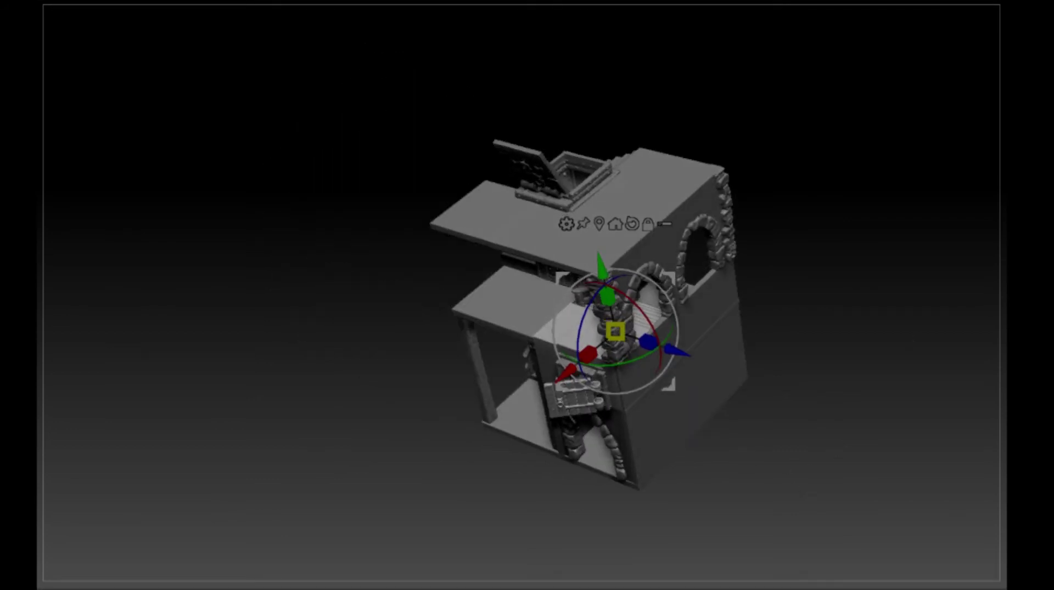
Examine the staircase building on its own, together with its railed balconies and arched ground-floor extension
left_click_drag(730, 499, 857, 494)
left_click_drag(815, 466, 801, 431, "alt")
left_click_drag(817, 474, 793, 453)
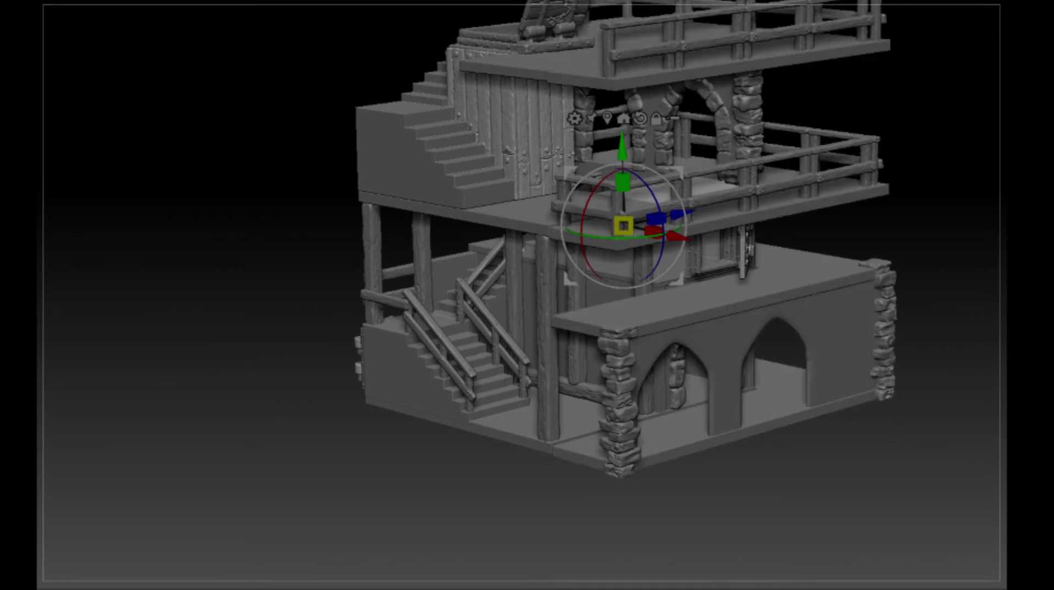
left_click_drag(830, 493, 811, 363)
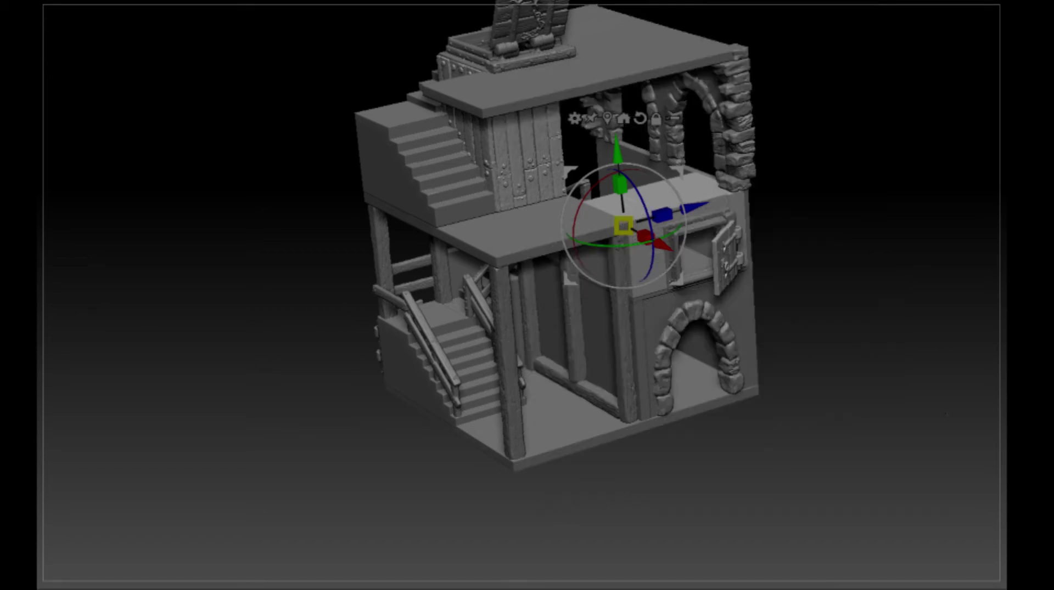
Inspect the staircase building's stairs, railings and rooftop trapdoor from behind and above
left_click_drag(843, 442, 961, 401)
left_click_drag(874, 312, 741, 438)
mouse_move(593, 252)
left_mouse_down()
mouse_move(596, 222)
mouse_move(593, 236)
left_mouse_up()
left_click_drag(697, 439, 814, 473)
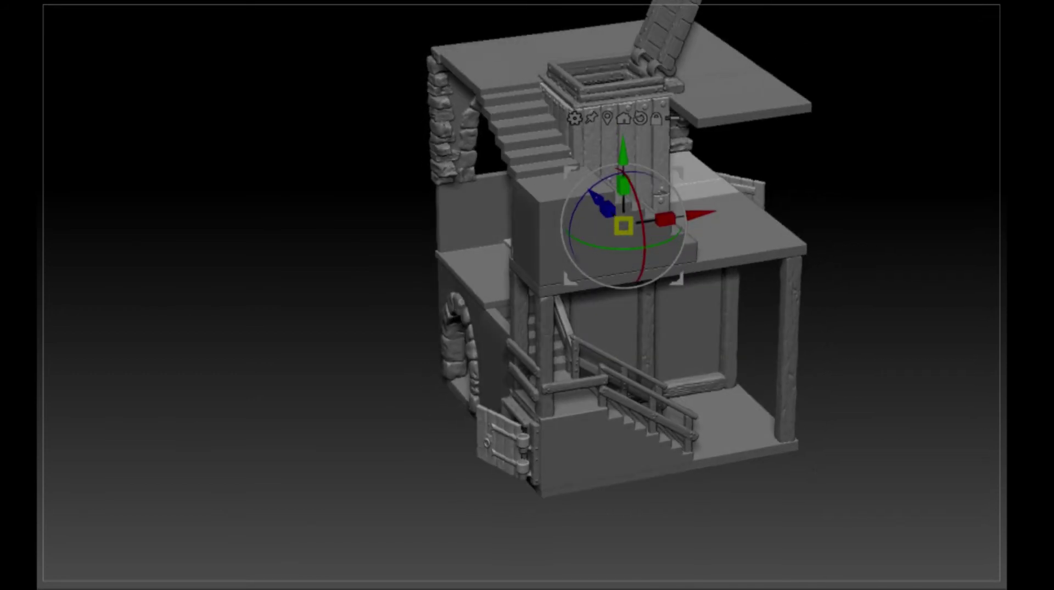
left_click_drag(854, 357, 840, 377)
left_click_drag(849, 332, 829, 375)
left_click_drag(846, 419, 845, 347)
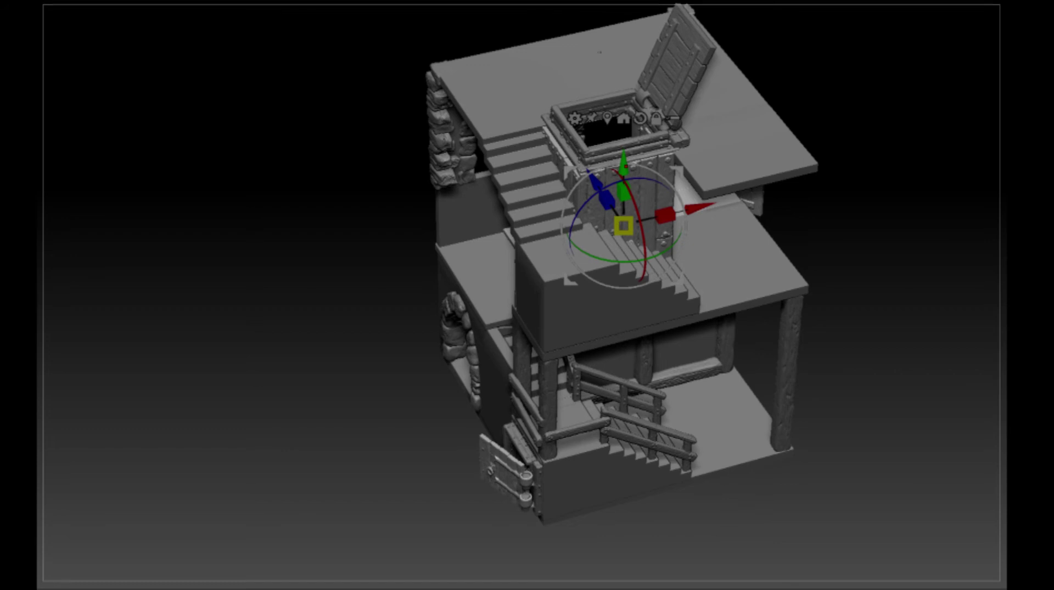
left_click_drag(856, 391, 855, 336, "alt")
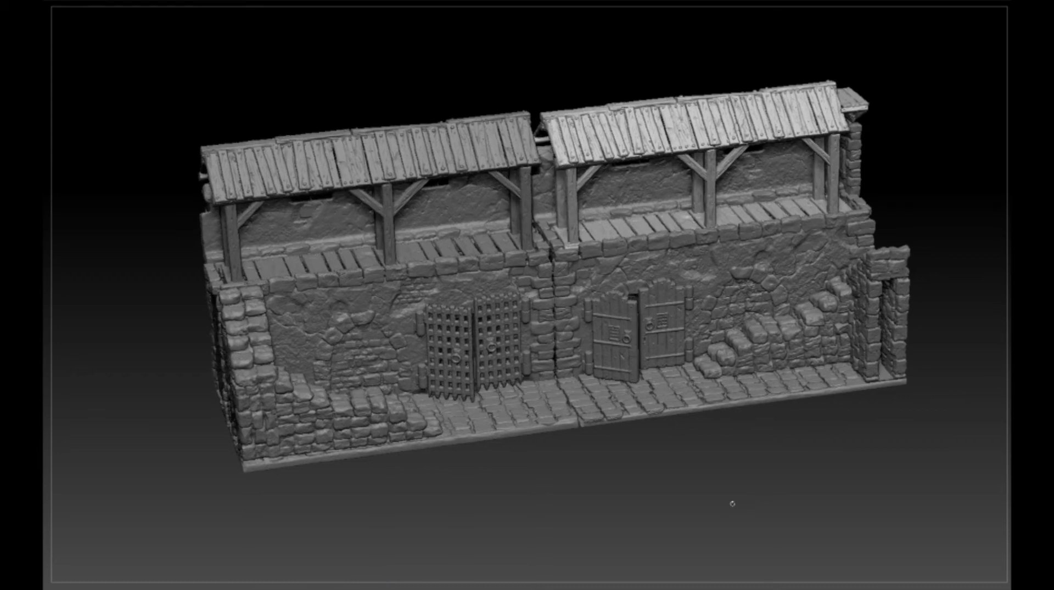
Lift the roofed wooden walkway off the rampart section with the wooden double doors, and undo the move
left_click_drag(758, 499, 802, 458)
left_click_drag(929, 149, 930, 309)
left_click_drag(699, 189, 719, 50)
left_click_drag(933, 259, 894, 387)
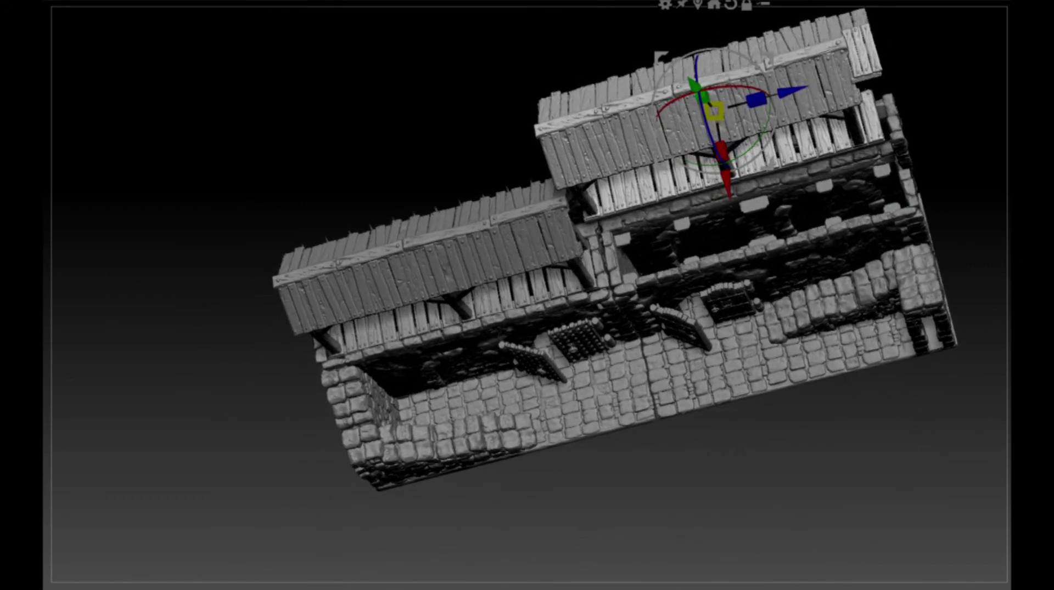
left_click_drag(879, 335, 938, 206)
left_click_drag(712, 43, 712, 14)
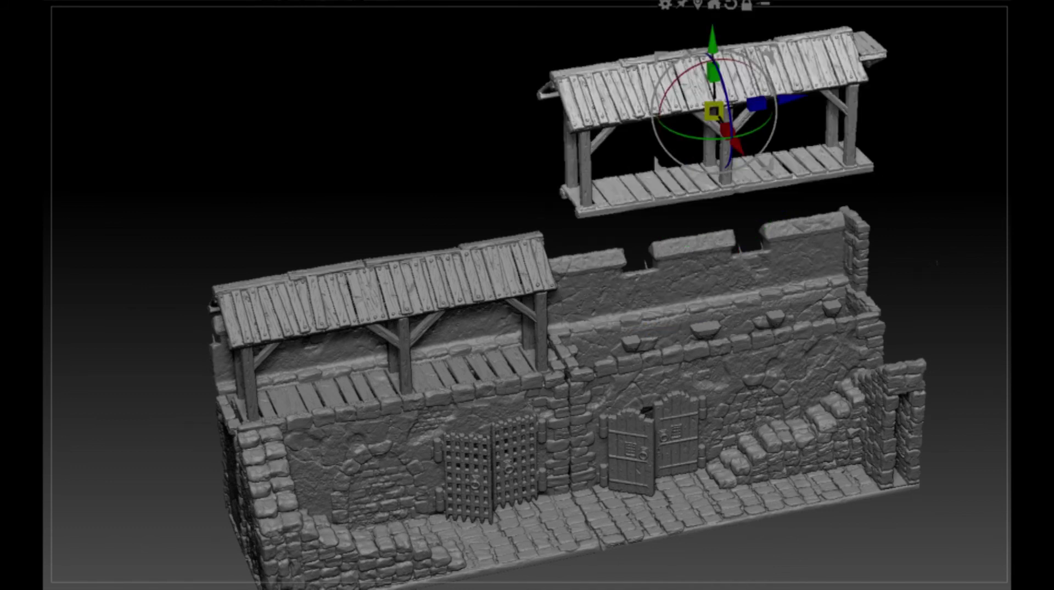
key("ctrl+z")
Examine the outer face of the rampart sections, with their spikes, crenellations and blind arches
left_click_drag(931, 226, 779, 212)
left_click_drag(952, 393, 537, 452)
left_click_drag(796, 468, 663, 523)
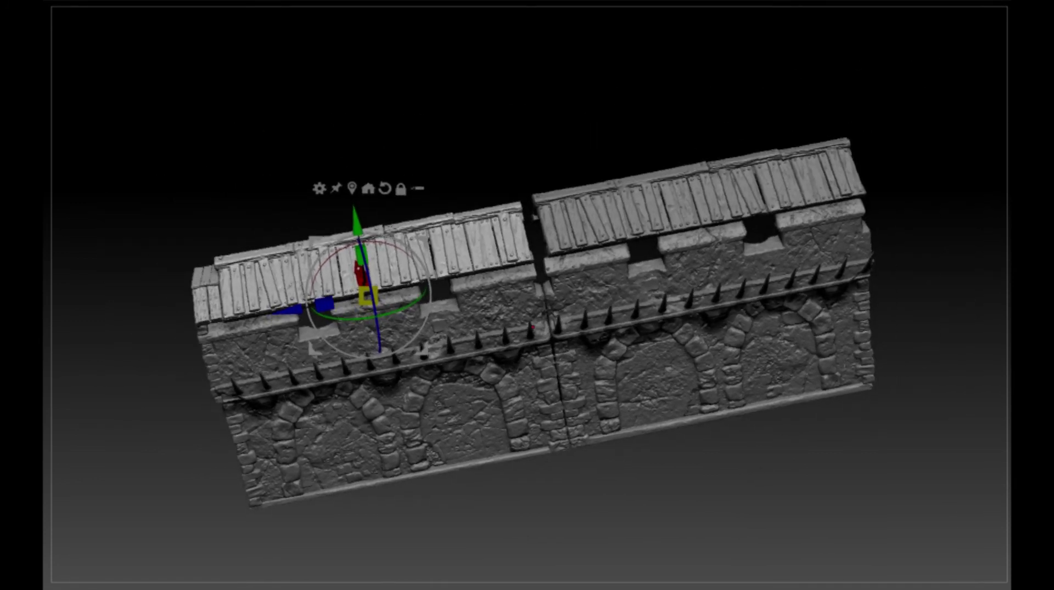